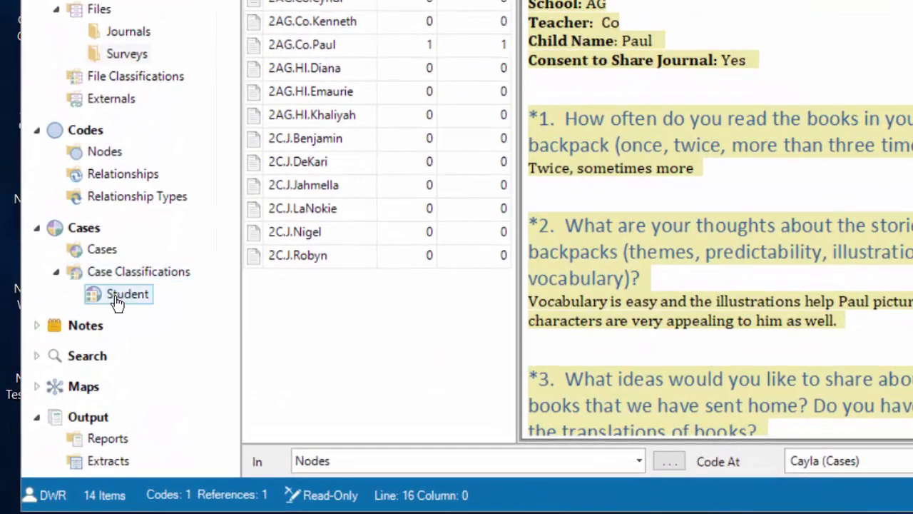
List the 79 cases in the Student case classification.
click(116, 298)
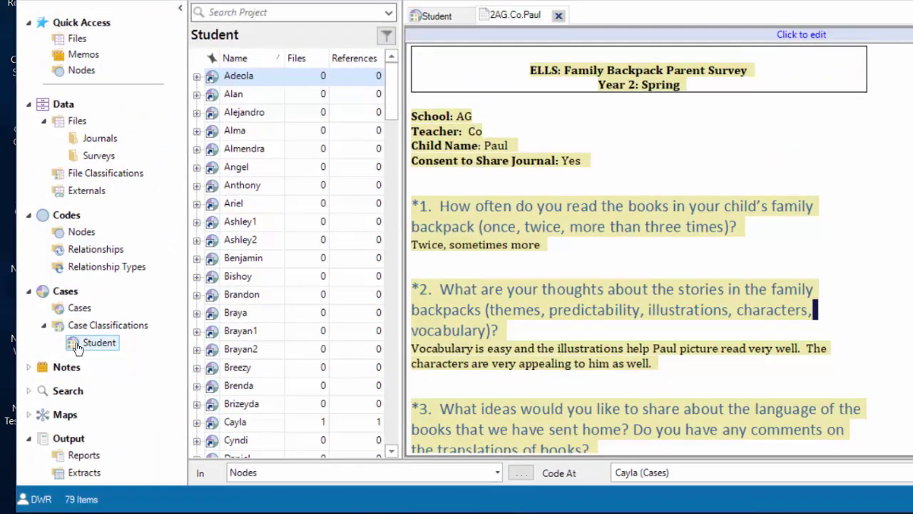
Open the Student classification sheet showing School, ell, language, ethnicity, gender and ParentSurvey values.
double_click(77, 345)
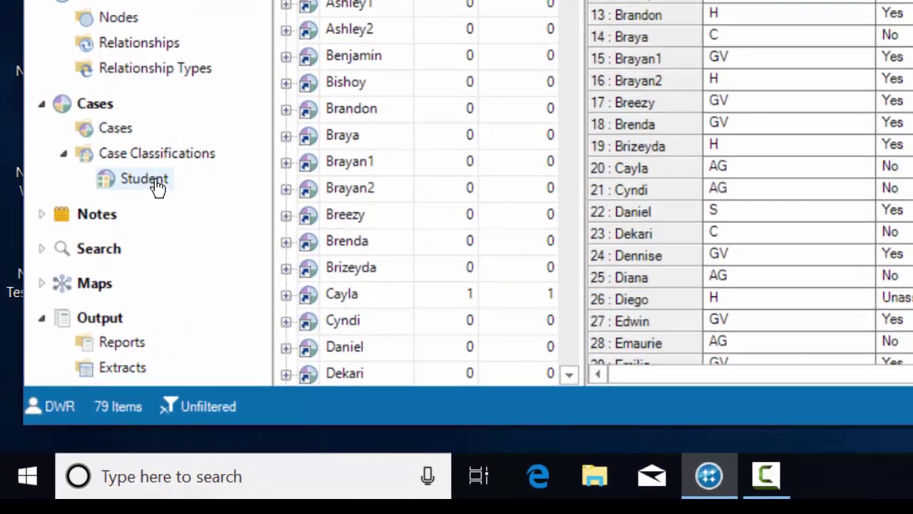
Add a School Cluster attribute to Student with the values East and West.
right_click(157, 187)
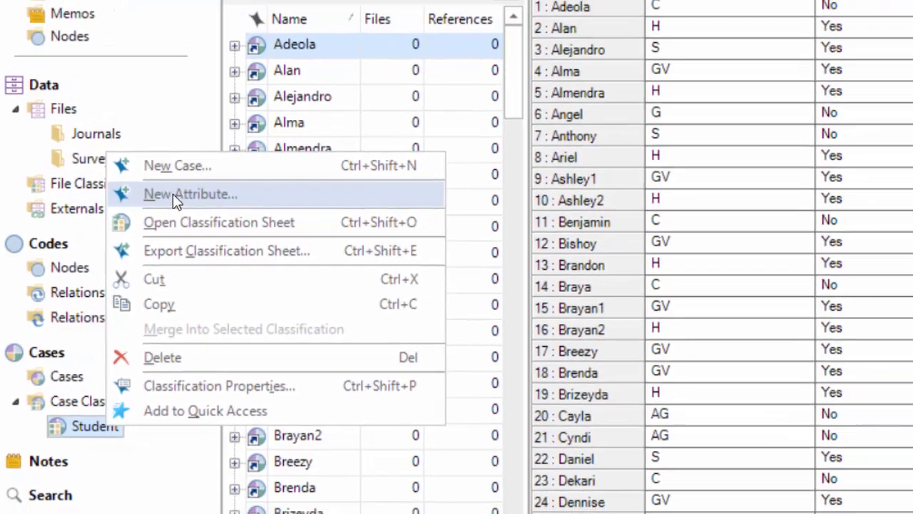
click(234, 179)
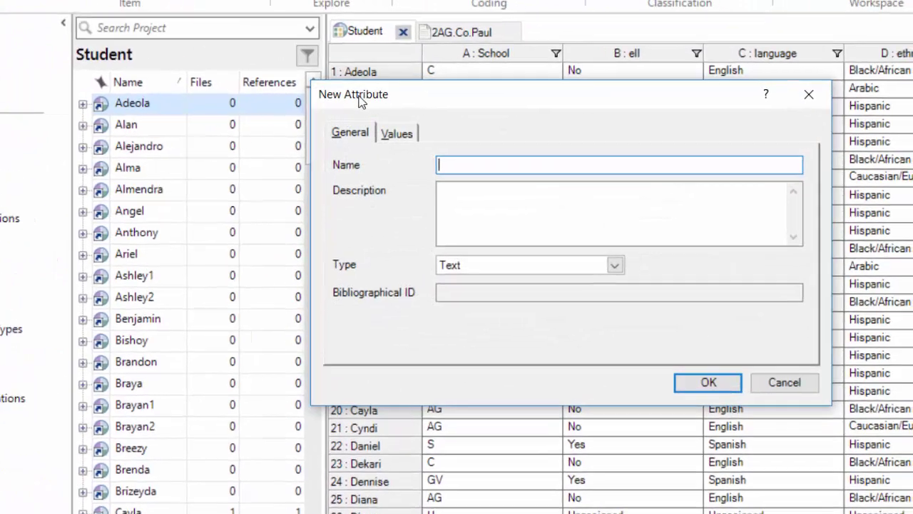
text(Scho)
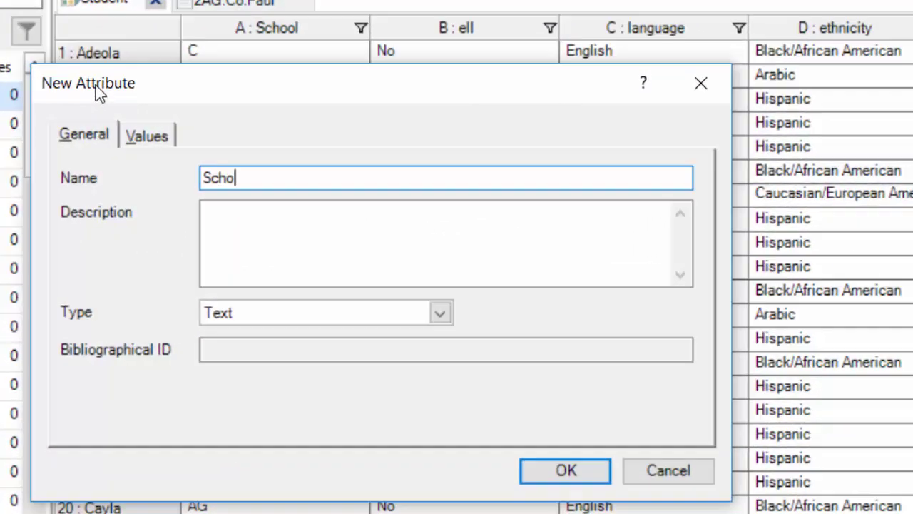
text(ol Cluster)
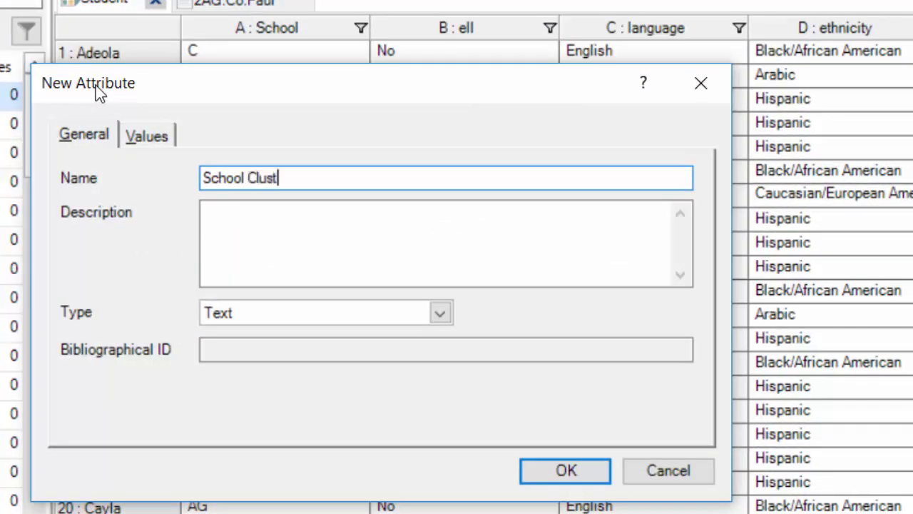
click(136, 135)
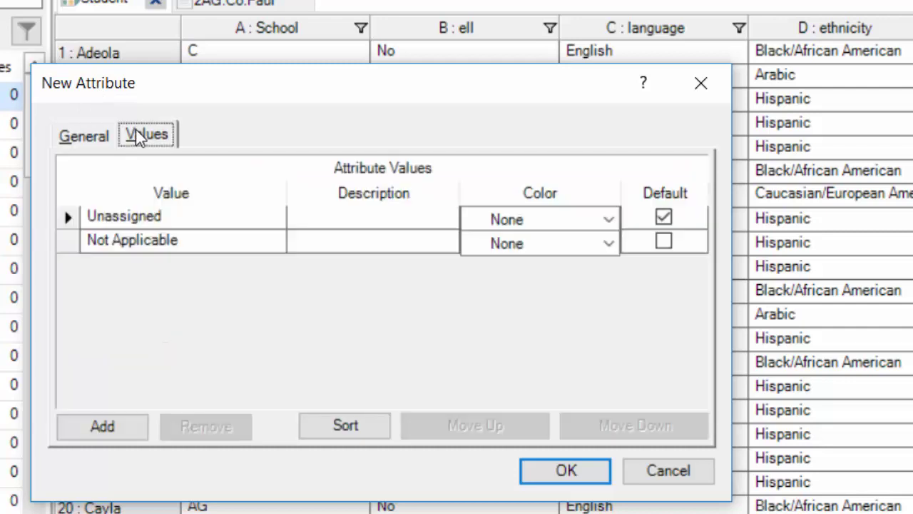
click(106, 426)
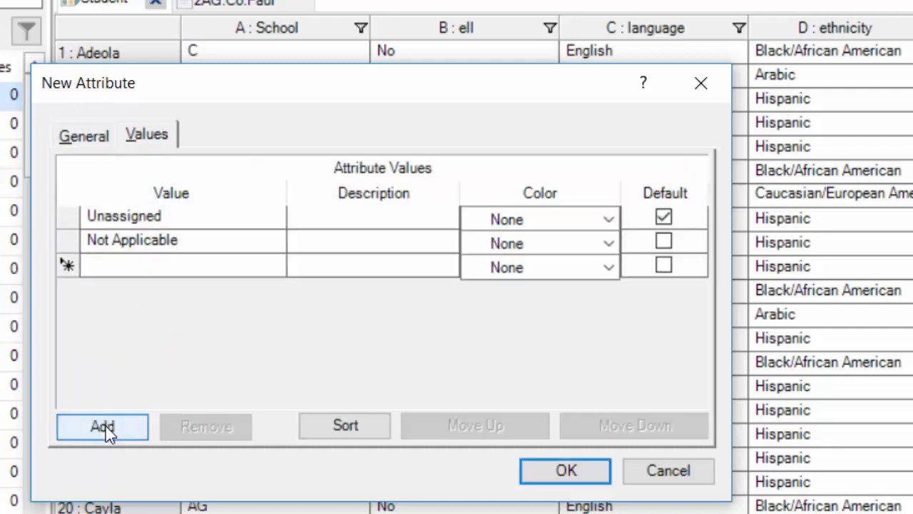
text(East)
click(111, 435)
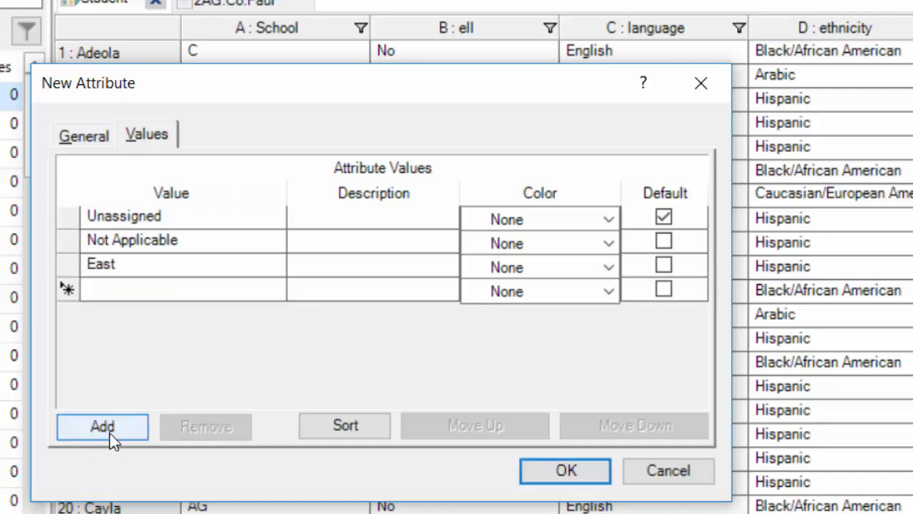
text(West)
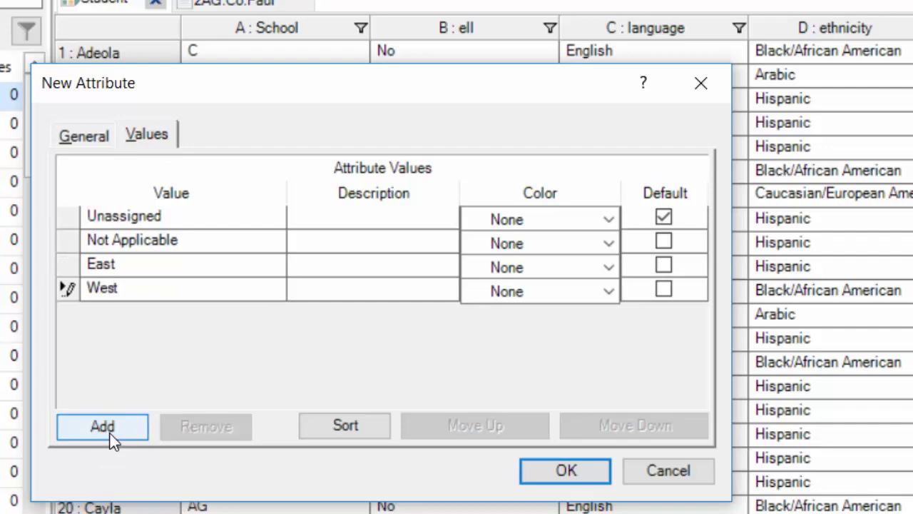
click(575, 472)
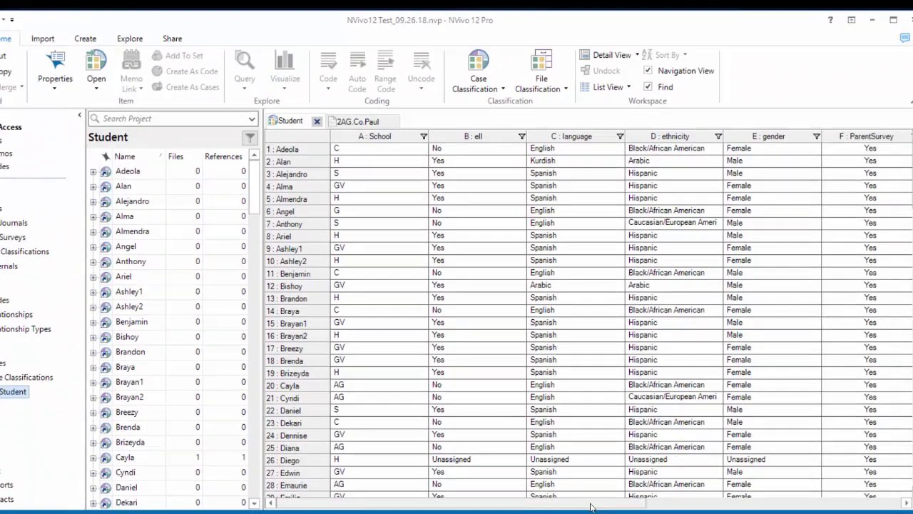
Set the first case's School Cluster value to East in the Student sheet.
drag(590, 506, 897, 454)
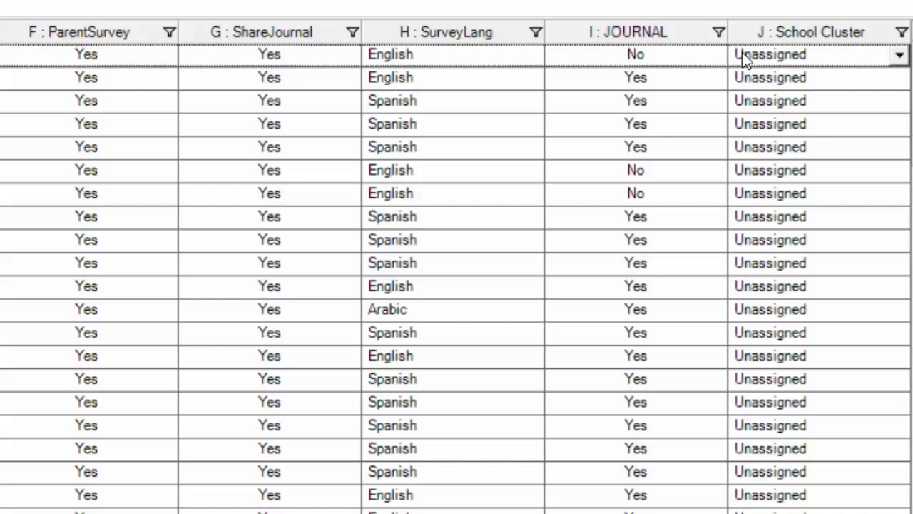
click(899, 57)
click(901, 57)
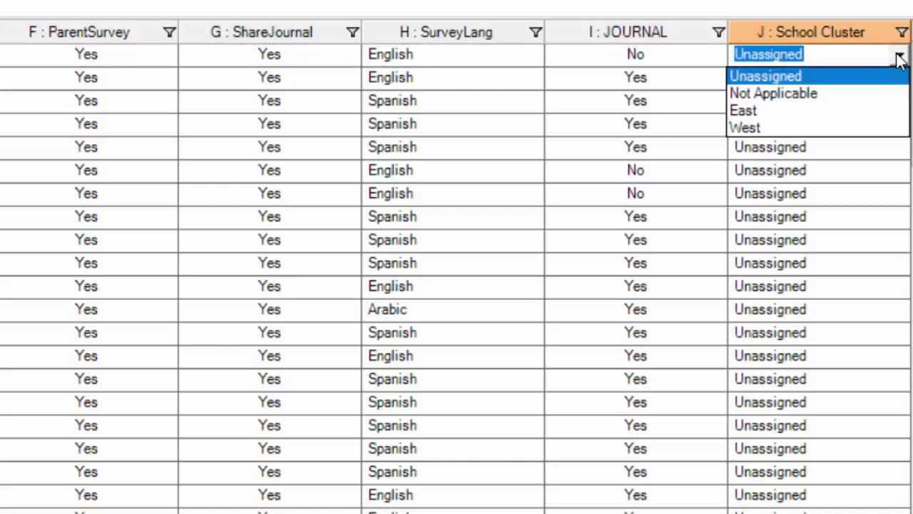
click(762, 112)
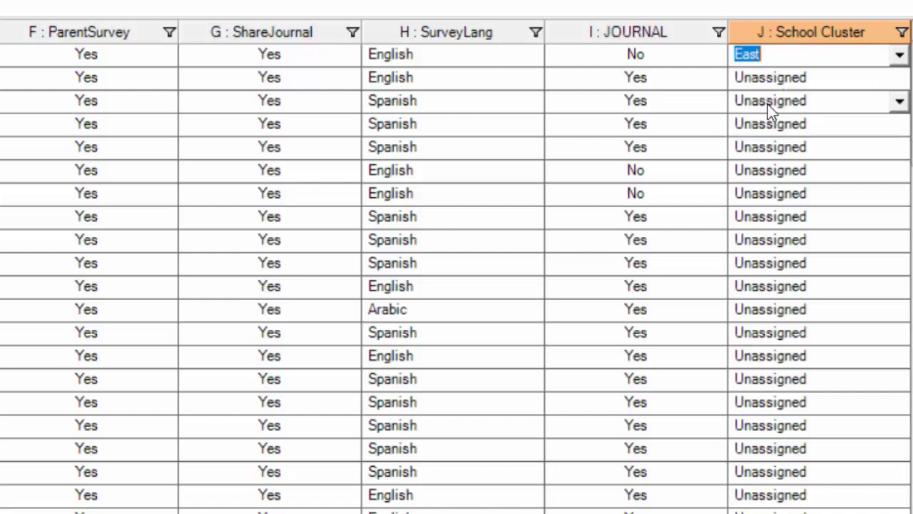
mouse_move(768, 78)
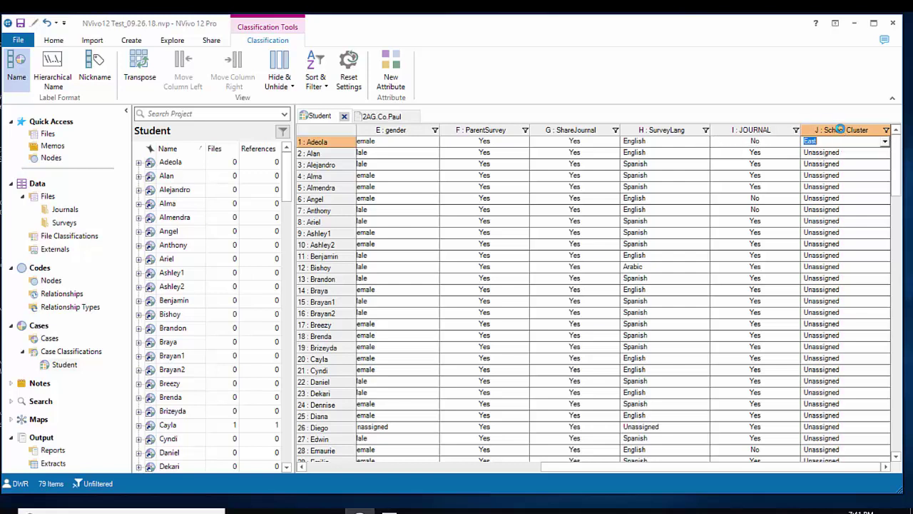
Move the School Cluster column six places left, ahead of ethnicity and gender.
click(842, 131)
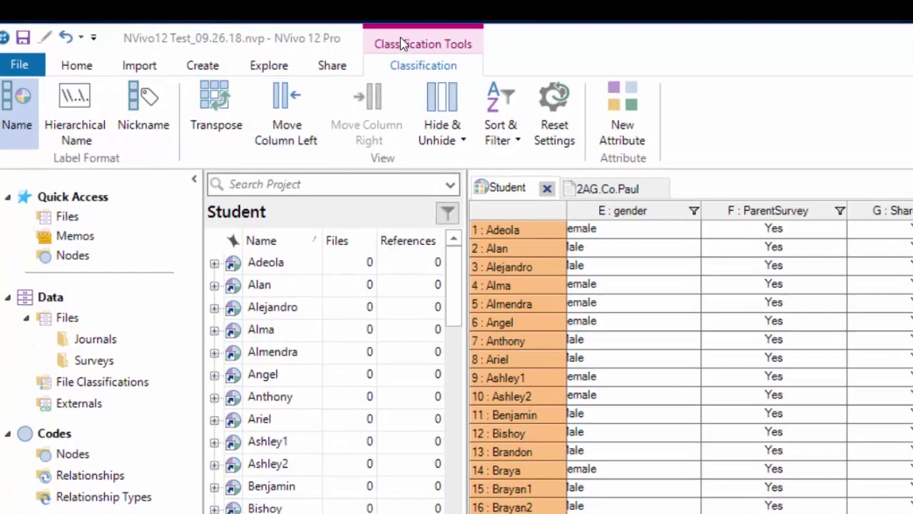
click(289, 106)
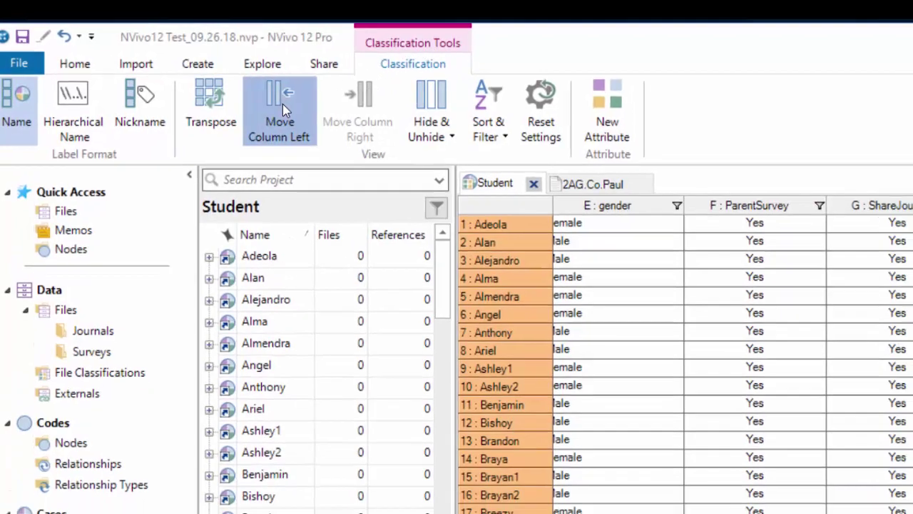
click(282, 103)
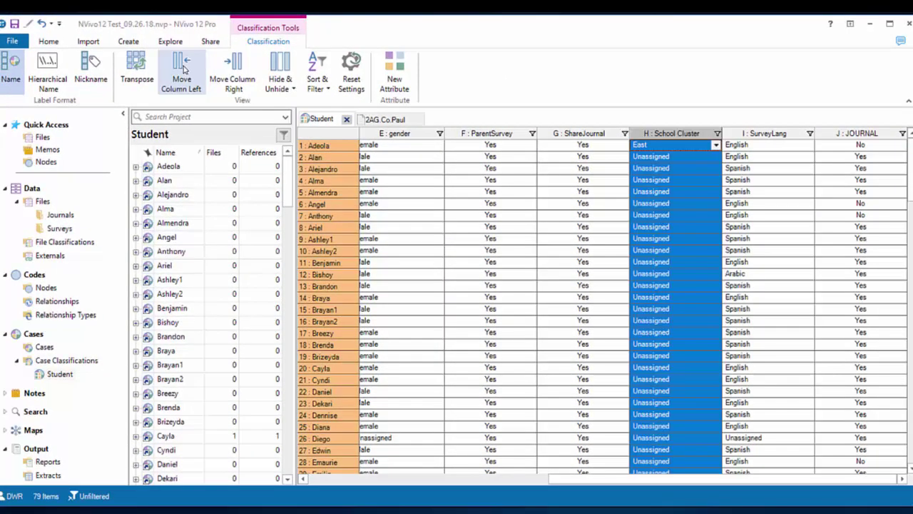
click(182, 69)
click(183, 69)
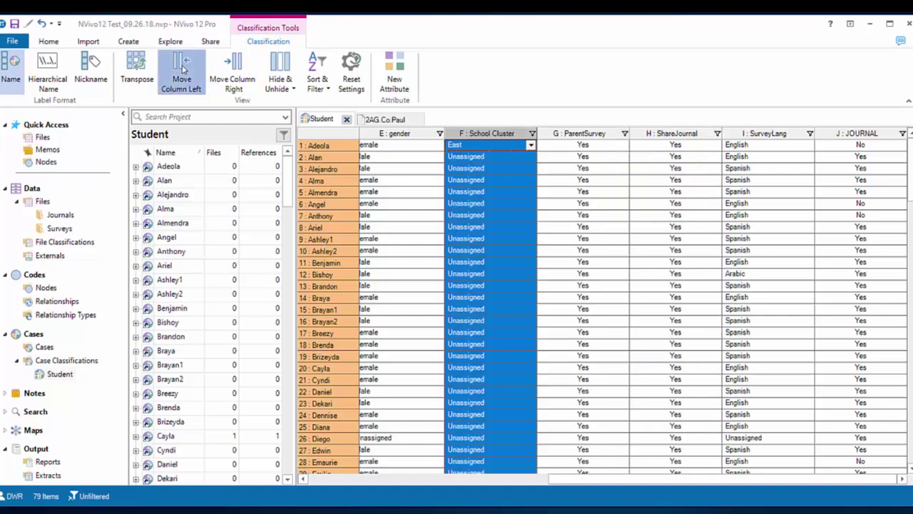
click(183, 69)
click(183, 69)
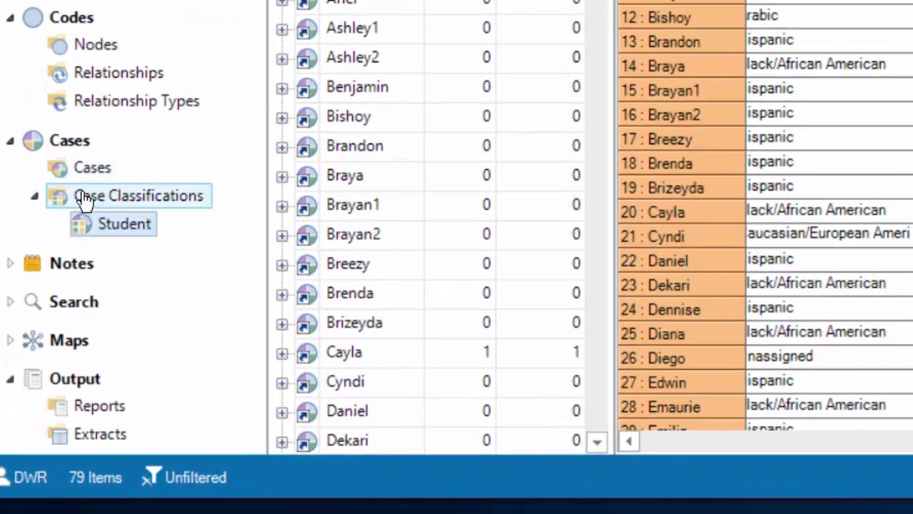
Expand Student under Case Classifications to list its attributes, School through School Cluster.
click(84, 198)
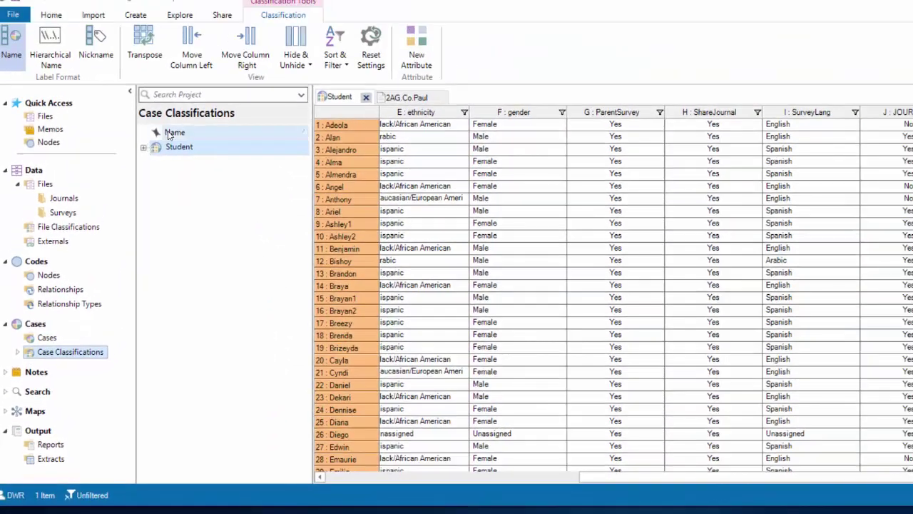
click(175, 146)
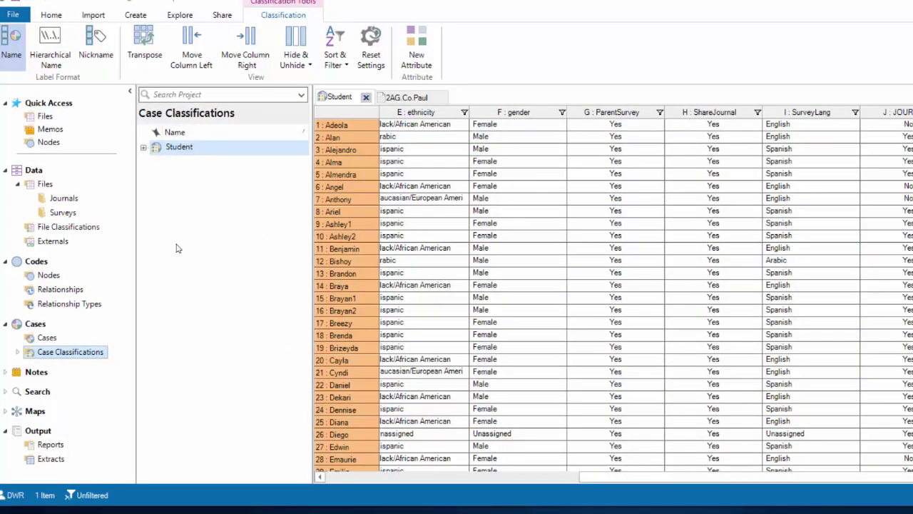
click(143, 149)
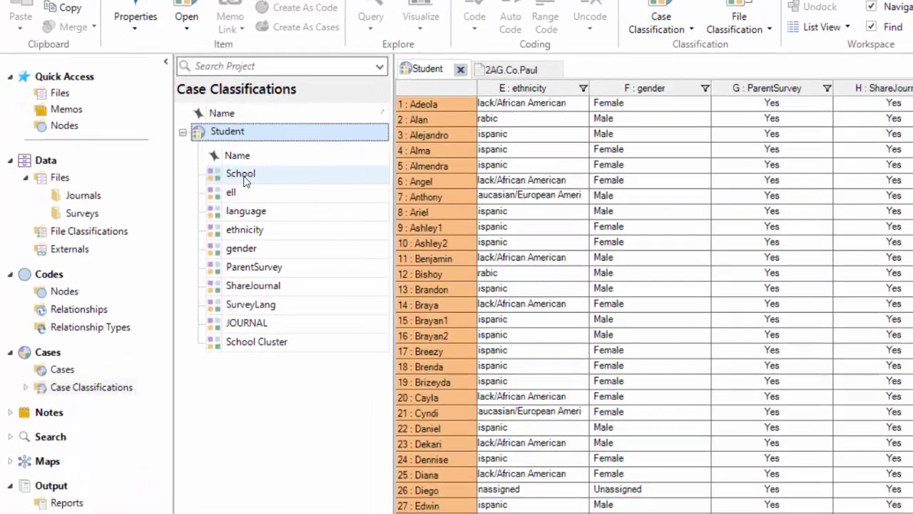
Rename the first Student attribute to Building.
right_click(244, 181)
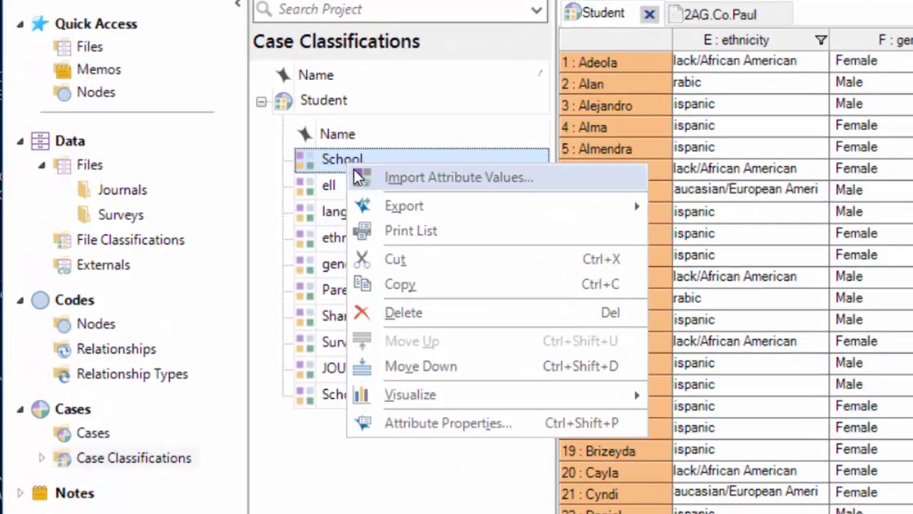
click(414, 426)
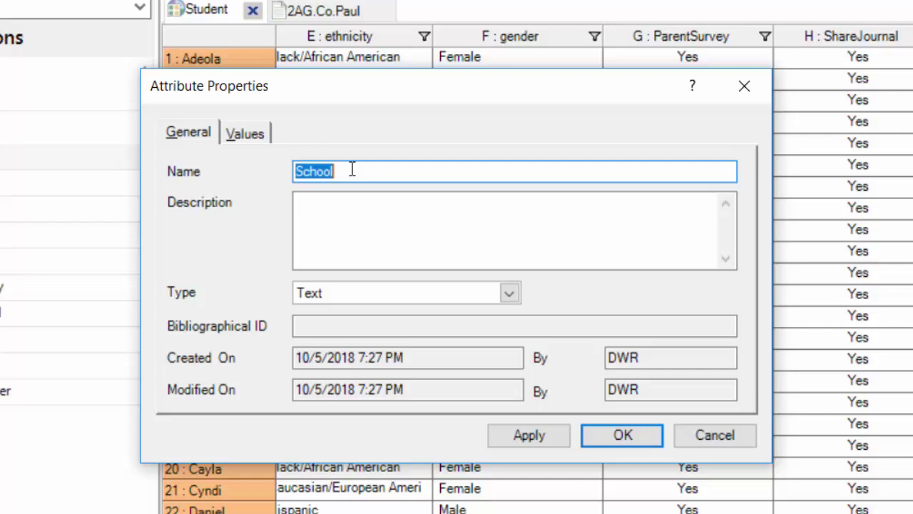
key(BackSpace)
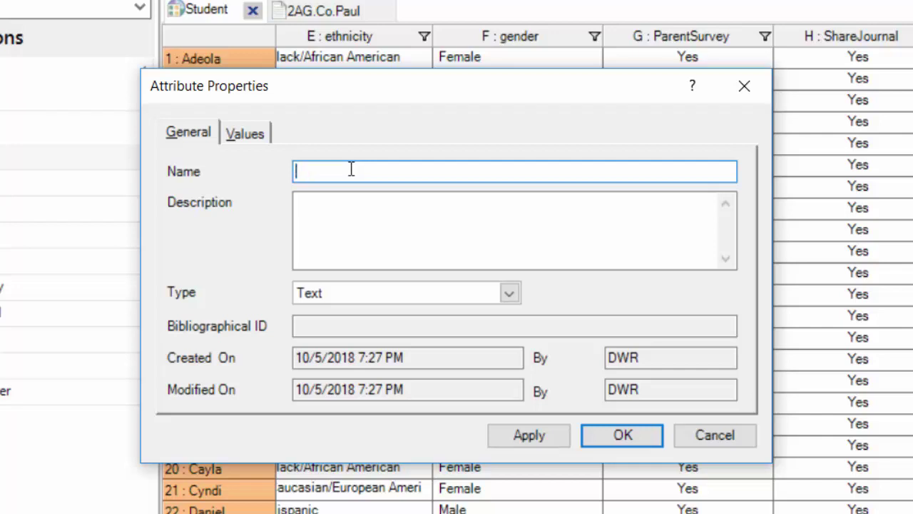
text(Building)
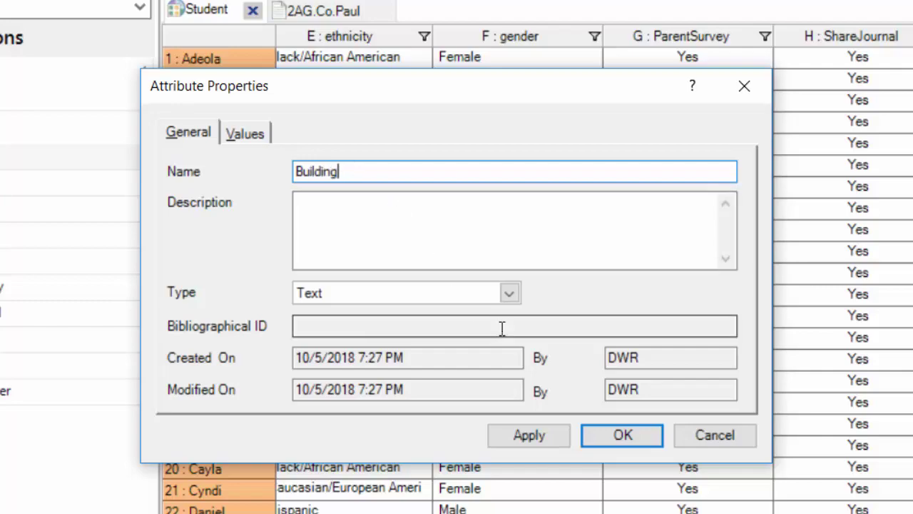
click(631, 435)
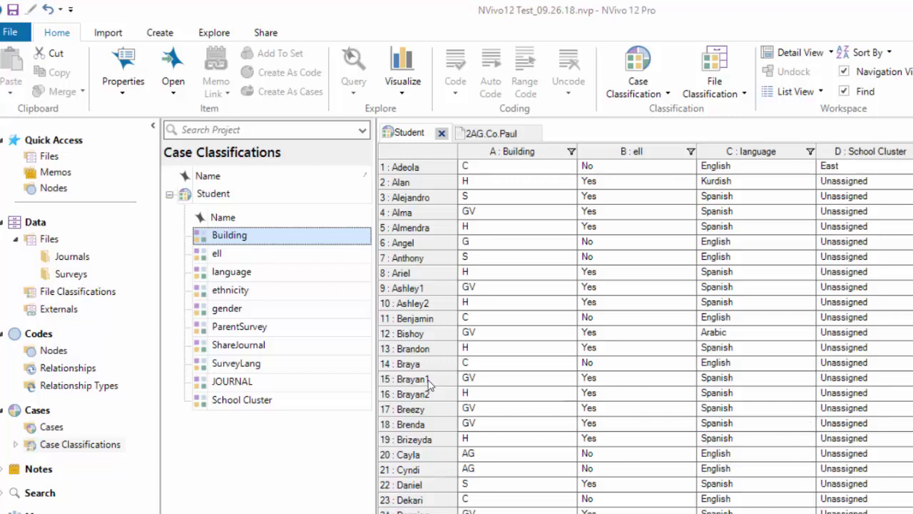
Rename the Building attribute back to School.
right_click(212, 241)
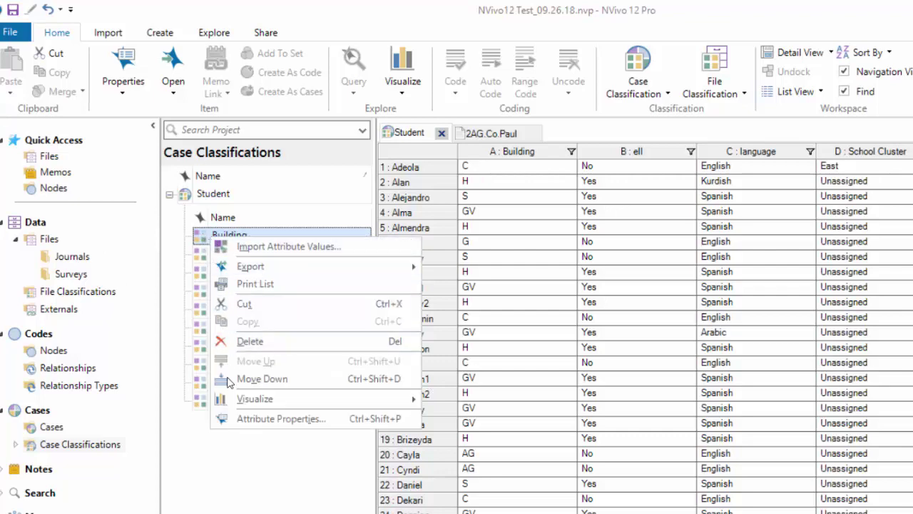
click(242, 420)
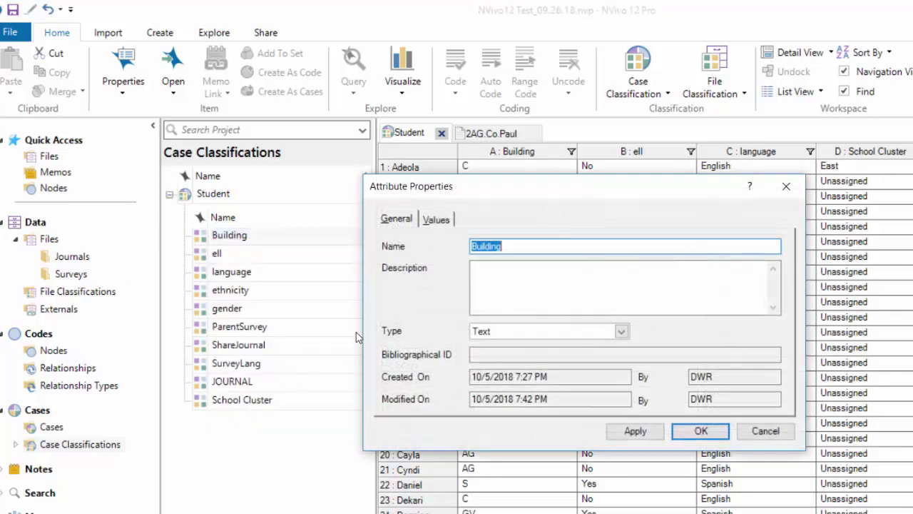
key(BackSpace)
text(School)
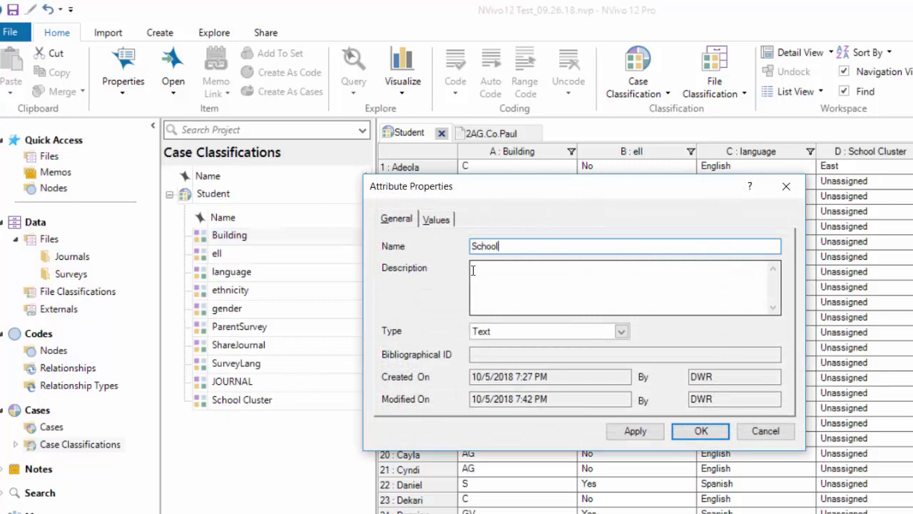
click(701, 431)
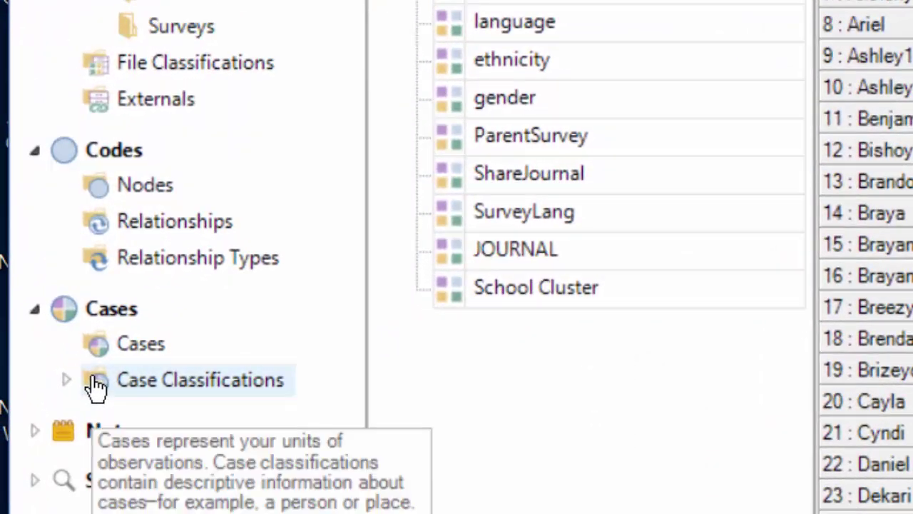
Create a new Student case and enter the student's name.
right_click(167, 416)
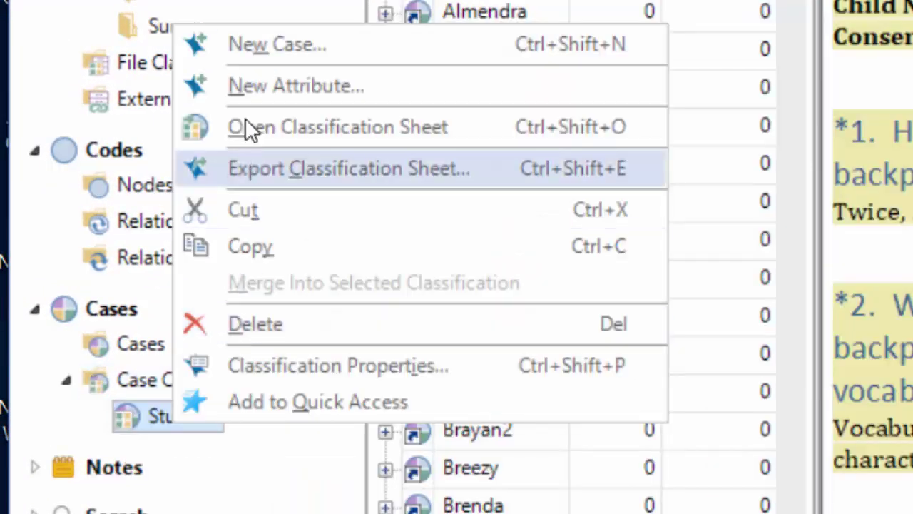
click(253, 45)
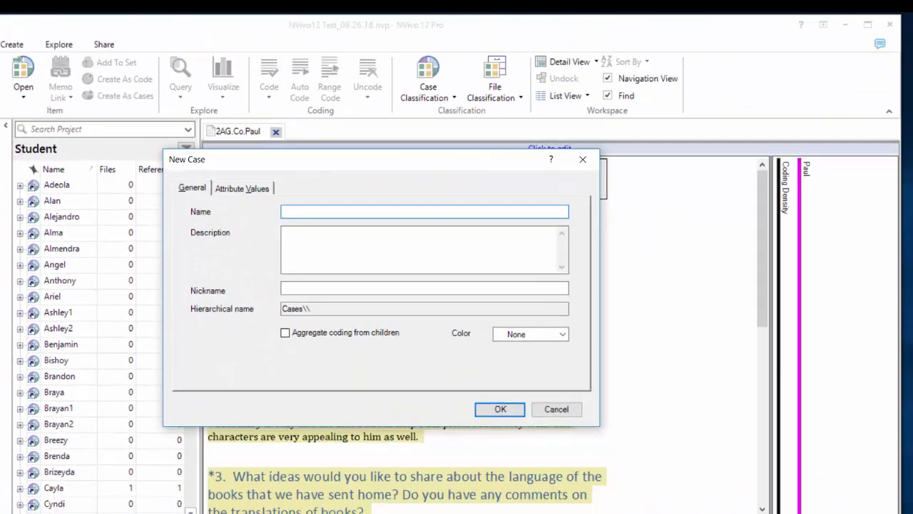
text(Debbie)
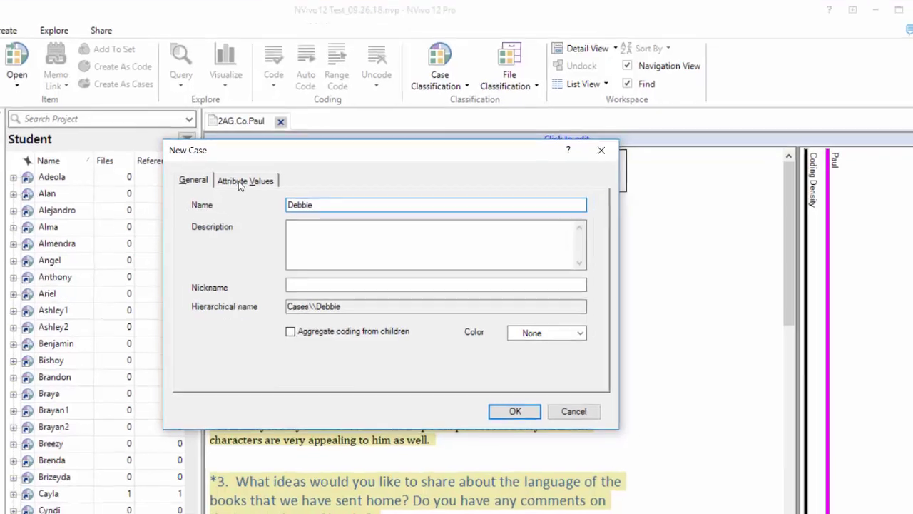
Set the new case's ell to No, ethnicity Caucasian/European American and gender Female.
click(241, 188)
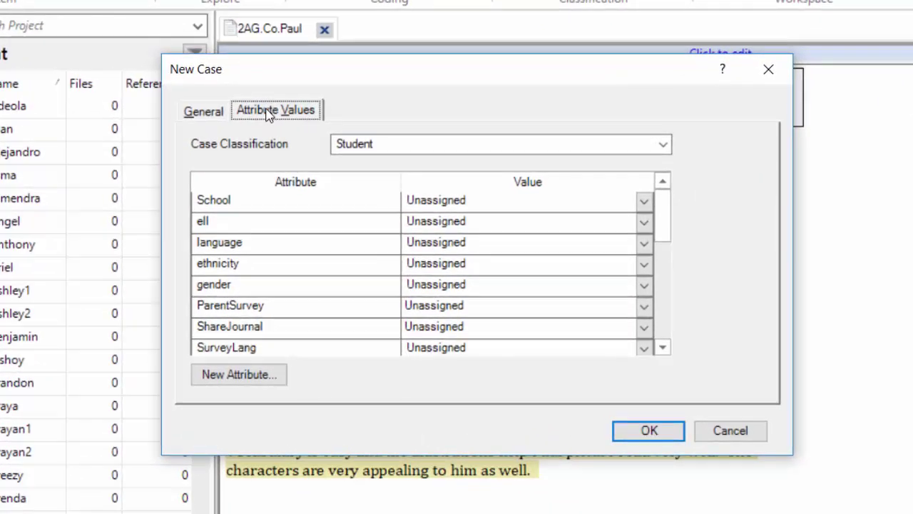
click(306, 200)
click(645, 223)
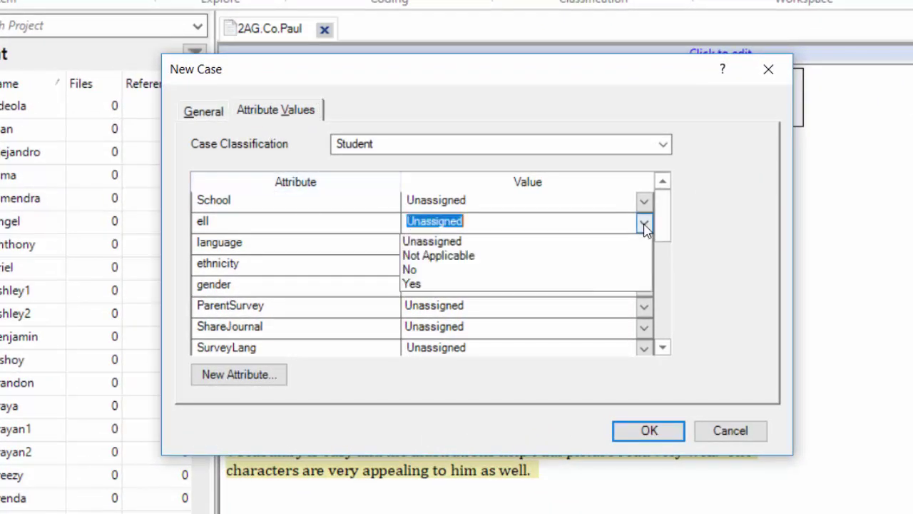
click(427, 271)
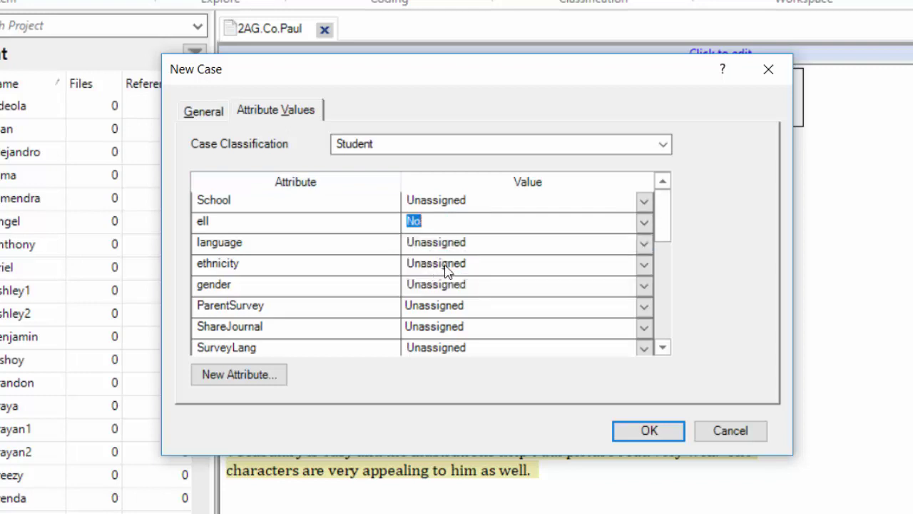
click(644, 266)
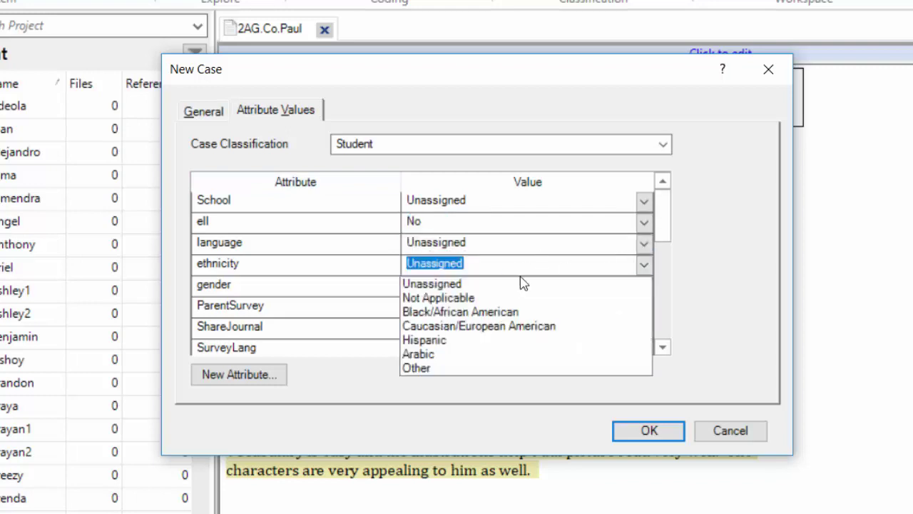
click(482, 327)
click(645, 286)
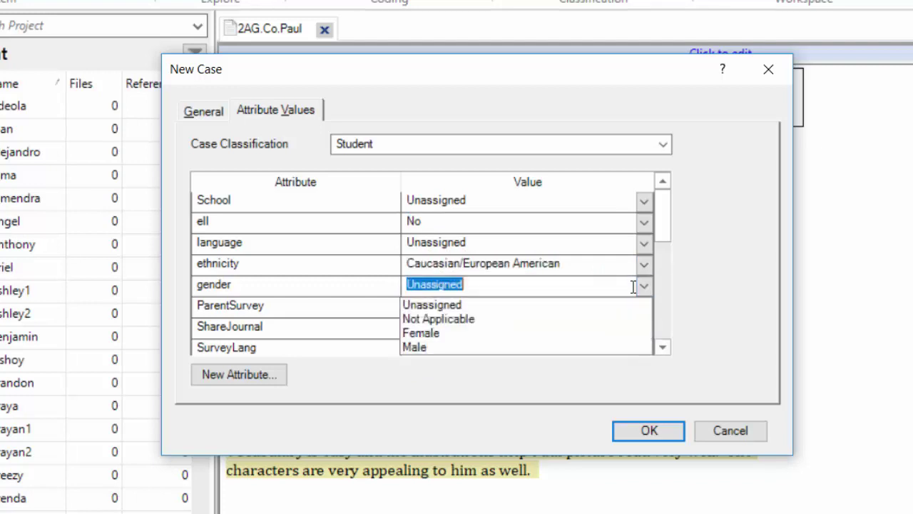
click(449, 334)
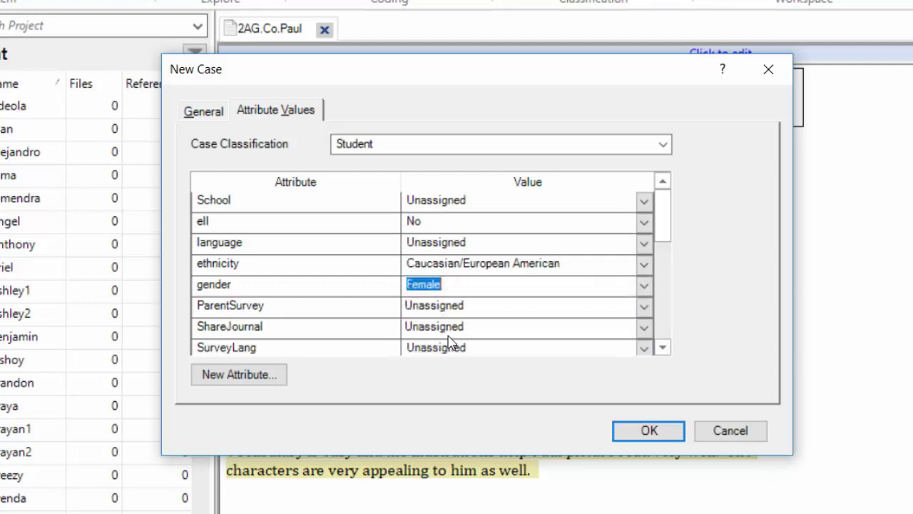
click(653, 431)
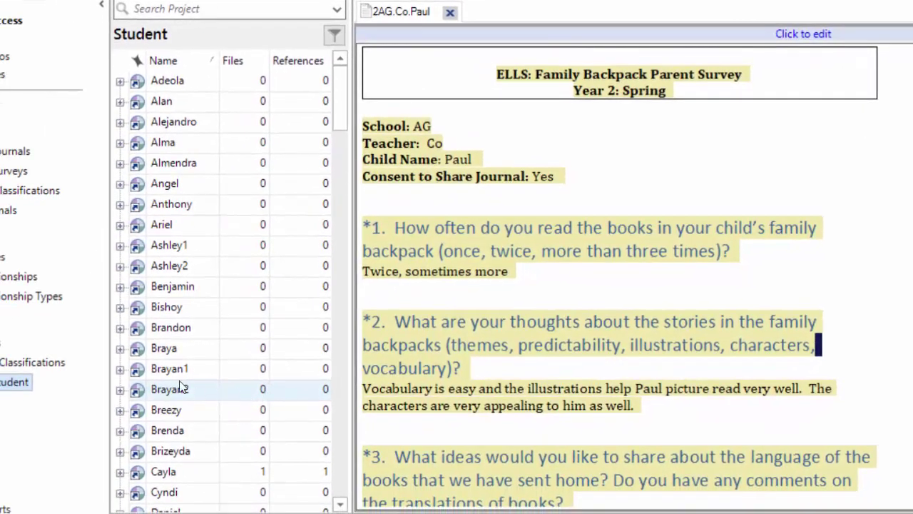
Expand the new case in the Student list to show its ell, ethnicity, gender and School Cluster values.
click(189, 385)
scroll(188, 386, down, 15)
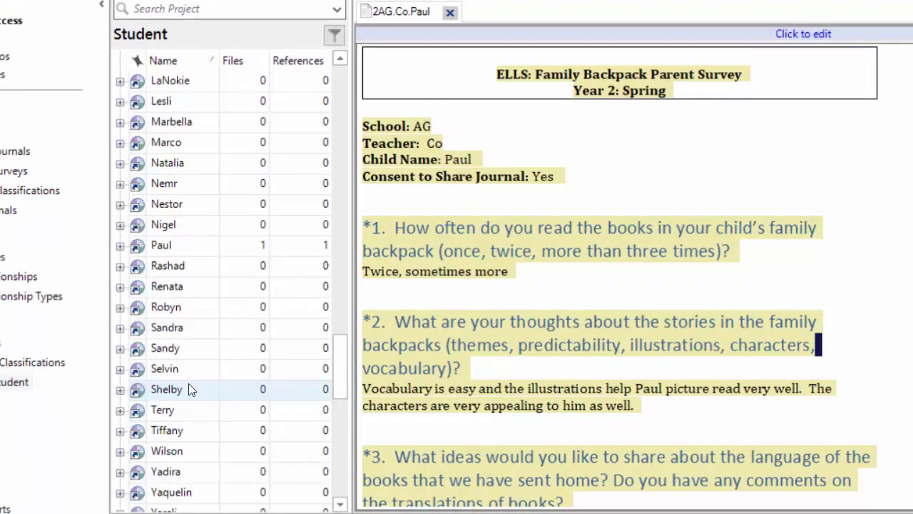
scroll(189, 385, up, 15)
scroll(188, 389, down, 7)
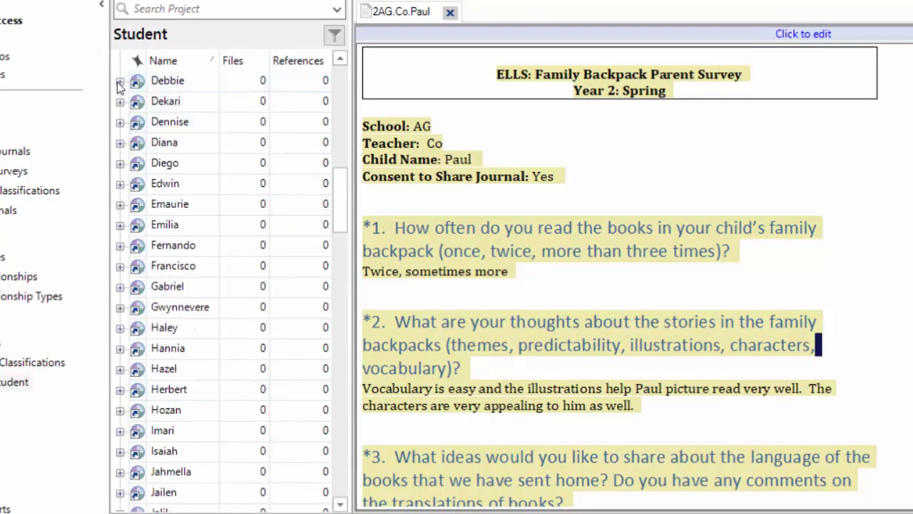
click(119, 81)
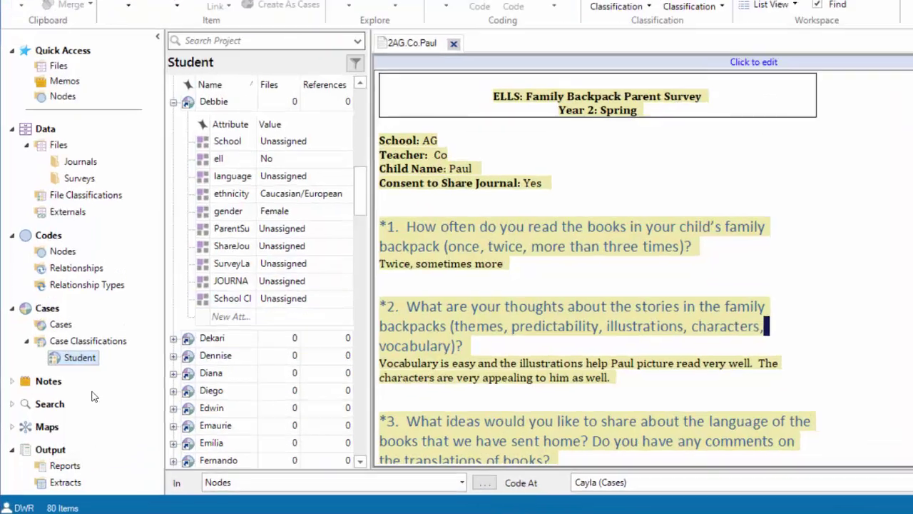
Redisplay the Student classification's attribute list under Case Classifications.
click(75, 359)
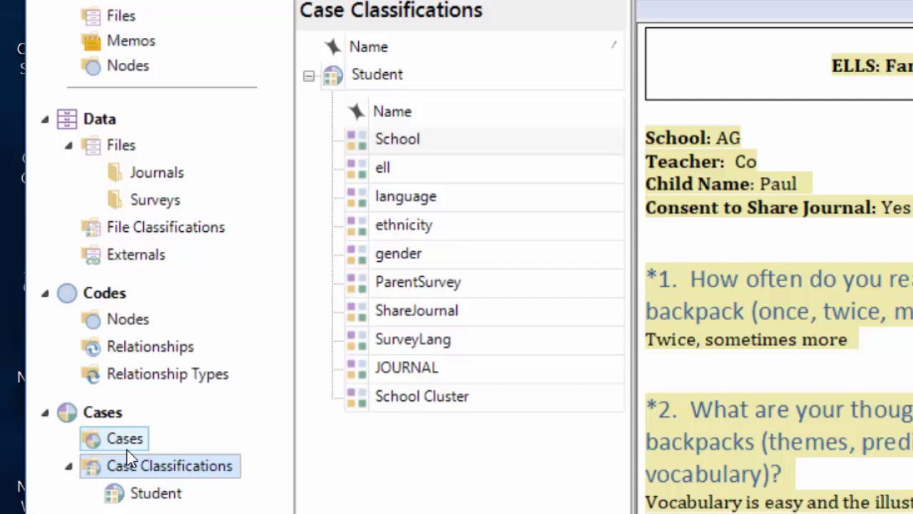
double_click(98, 470)
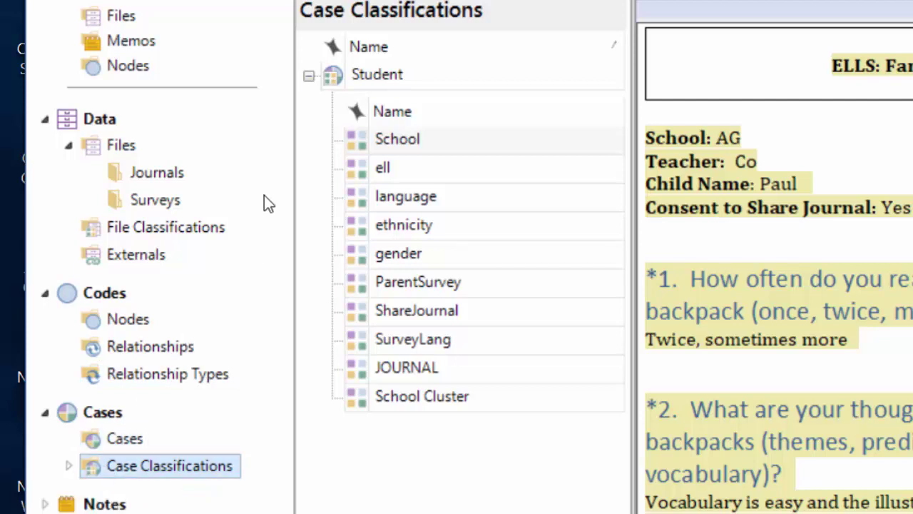
click(308, 76)
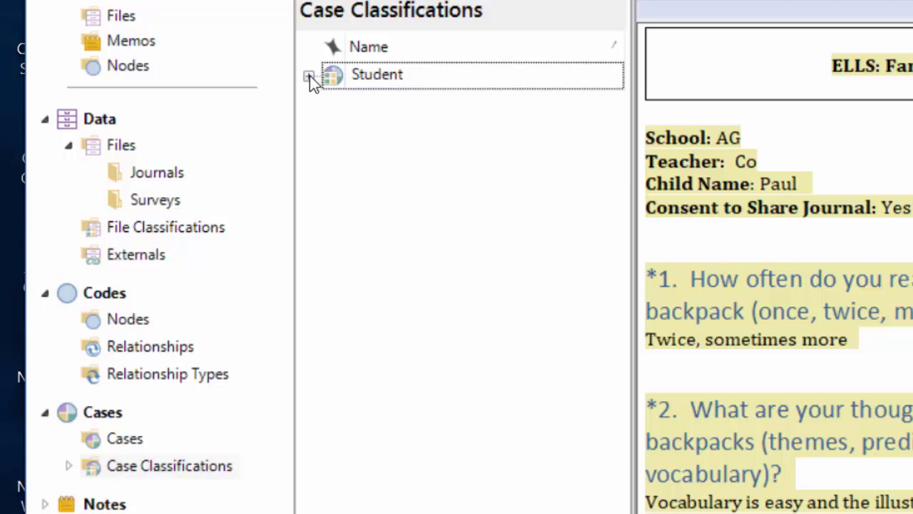
click(309, 75)
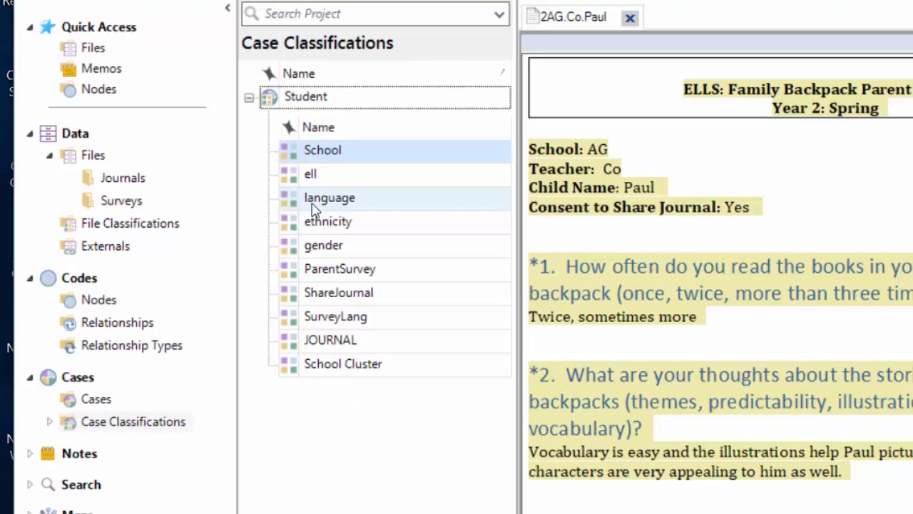
Chart the Student cases by language attribute value as a bar chart.
click(382, 197)
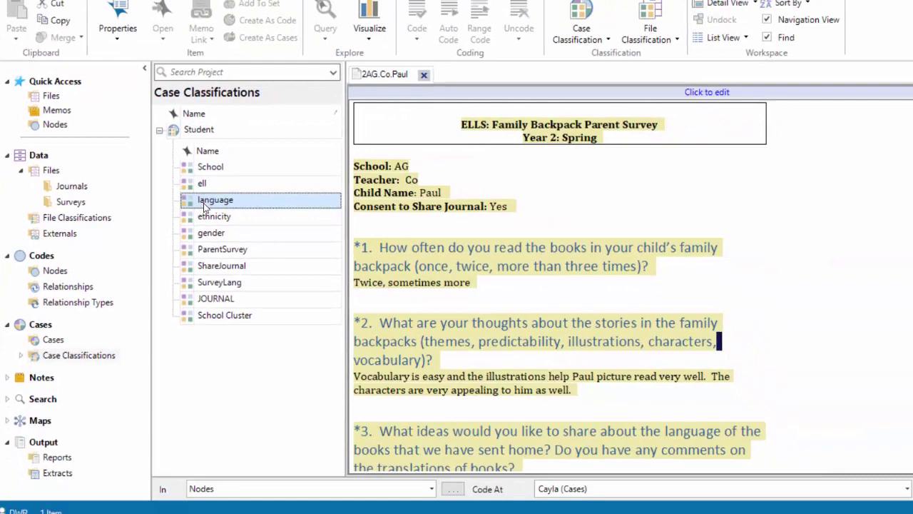
right_click(203, 203)
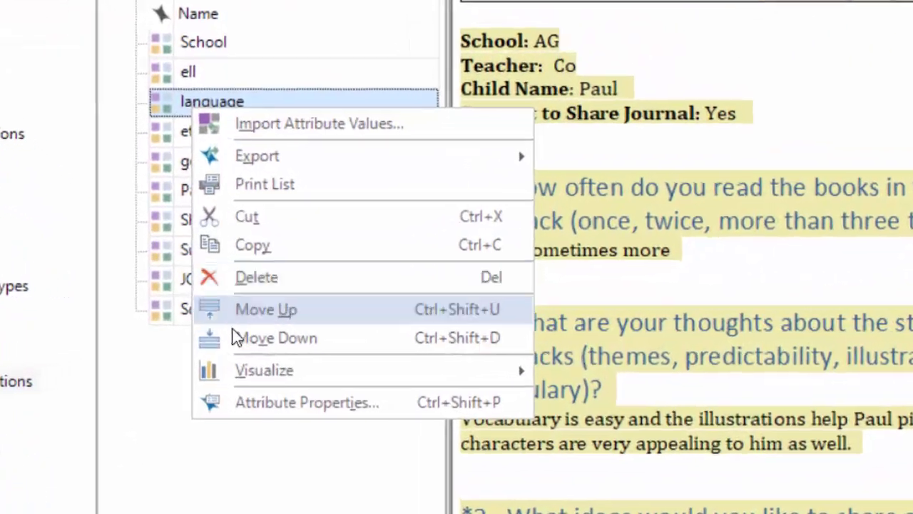
mouse_move(247, 372)
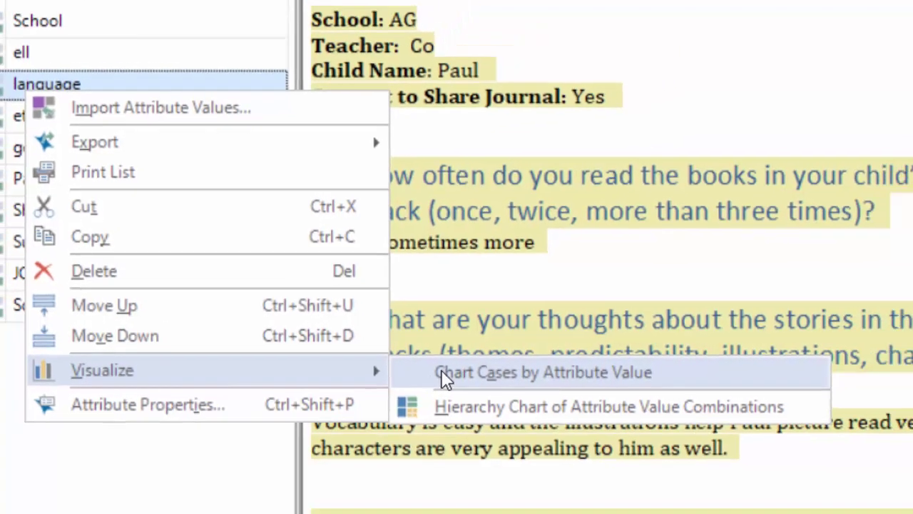
click(486, 378)
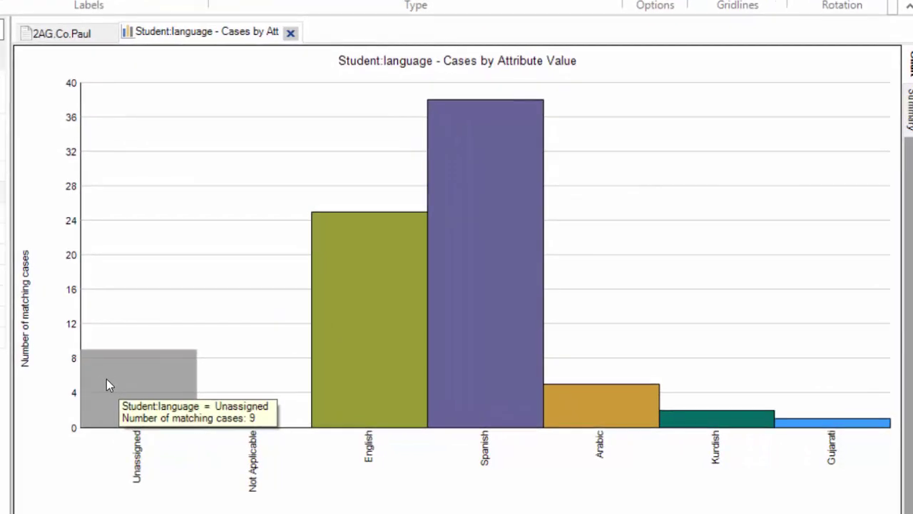
Check the Student:language chart bar counts: Spanish 38, English 25, Unassigned 9.
mouse_move(353, 398)
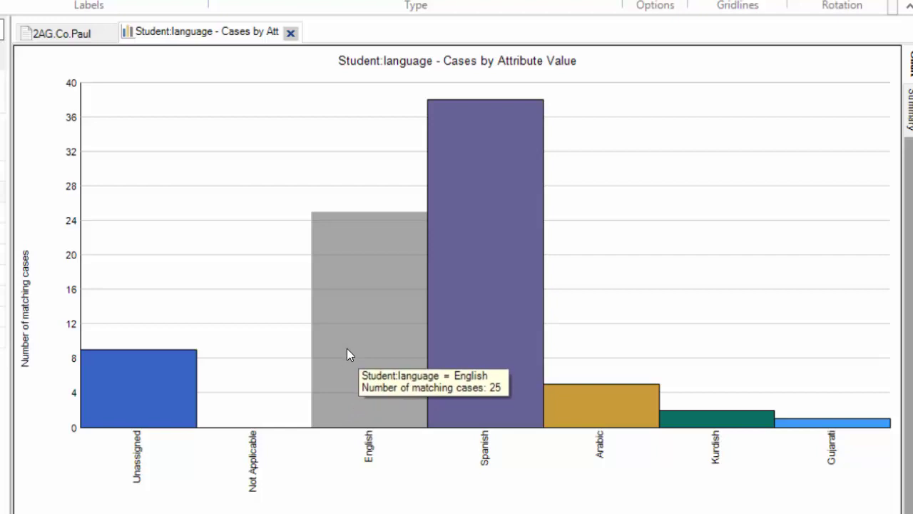
mouse_move(460, 330)
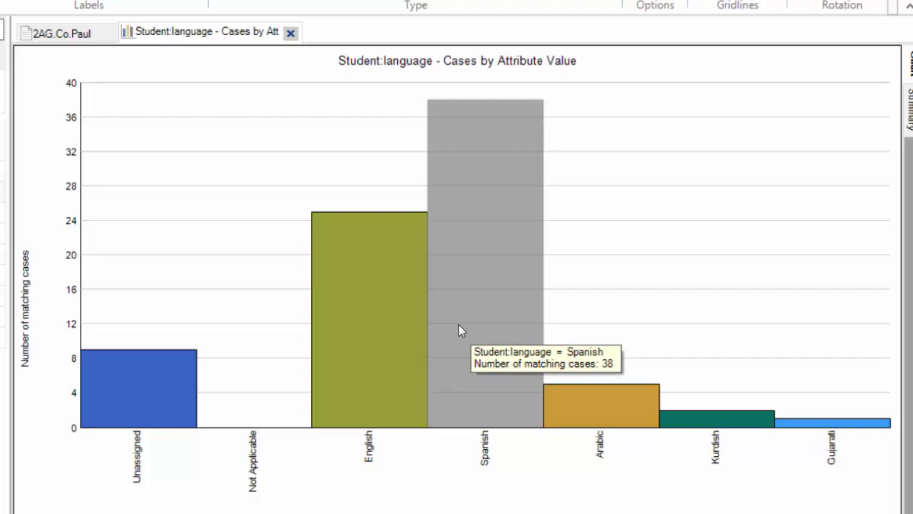
mouse_move(588, 409)
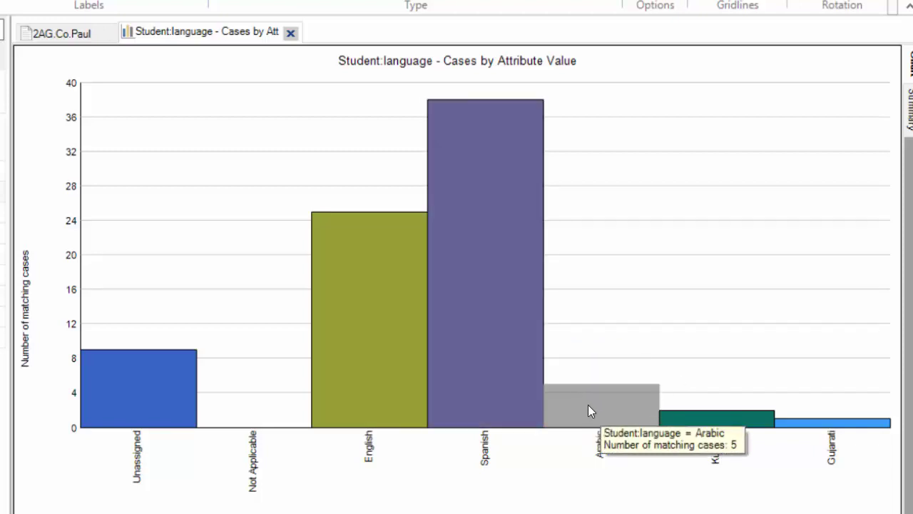
mouse_move(543, 423)
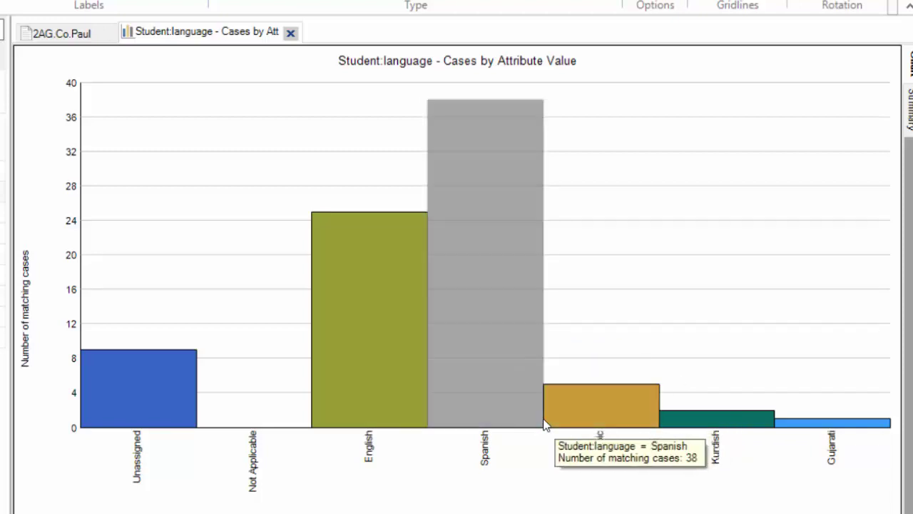